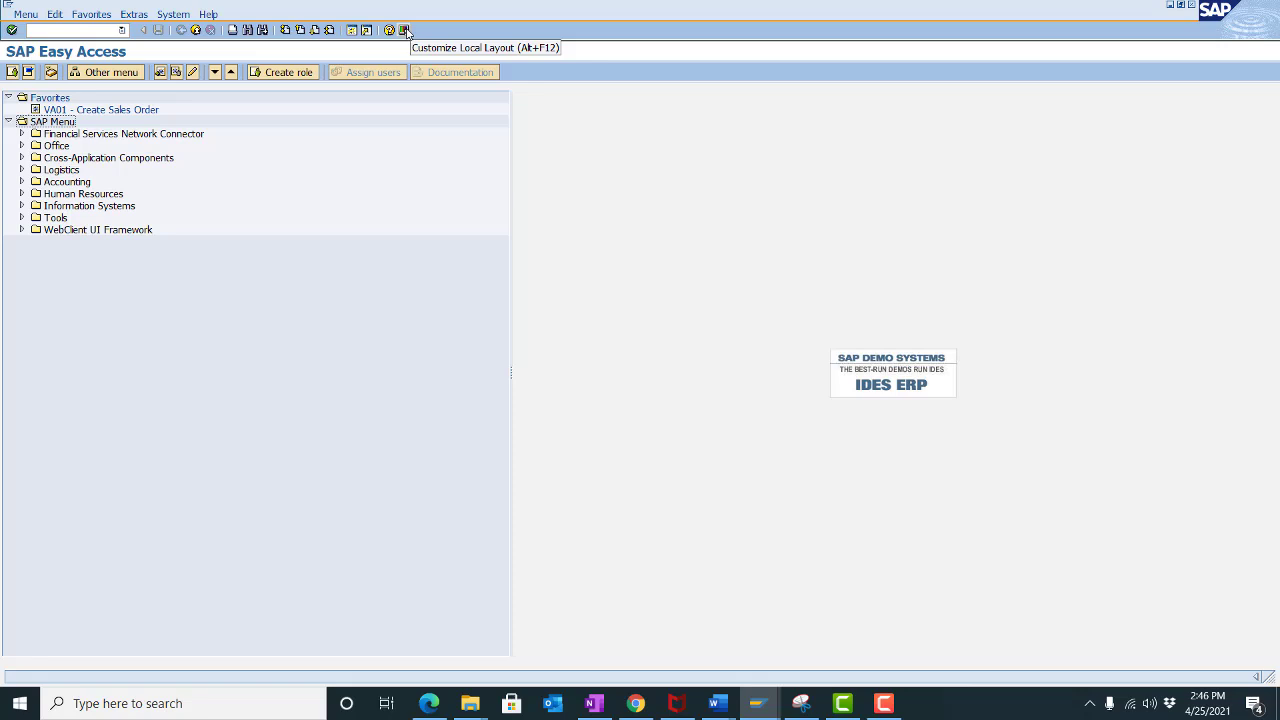
# - Open the Options from Customize Local Layout, reaching Visual Design's Font Settings showing Courier New 11
pyautogui.click(405, 31)
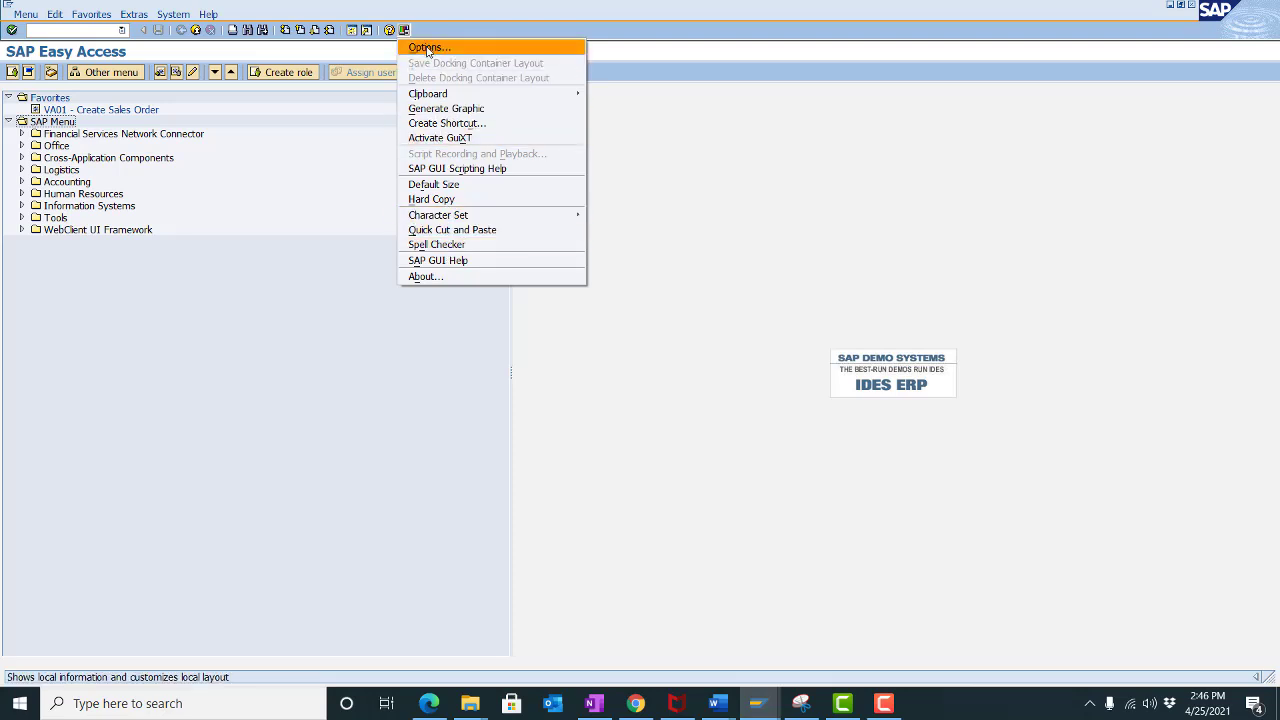
pyautogui.click(427, 48)
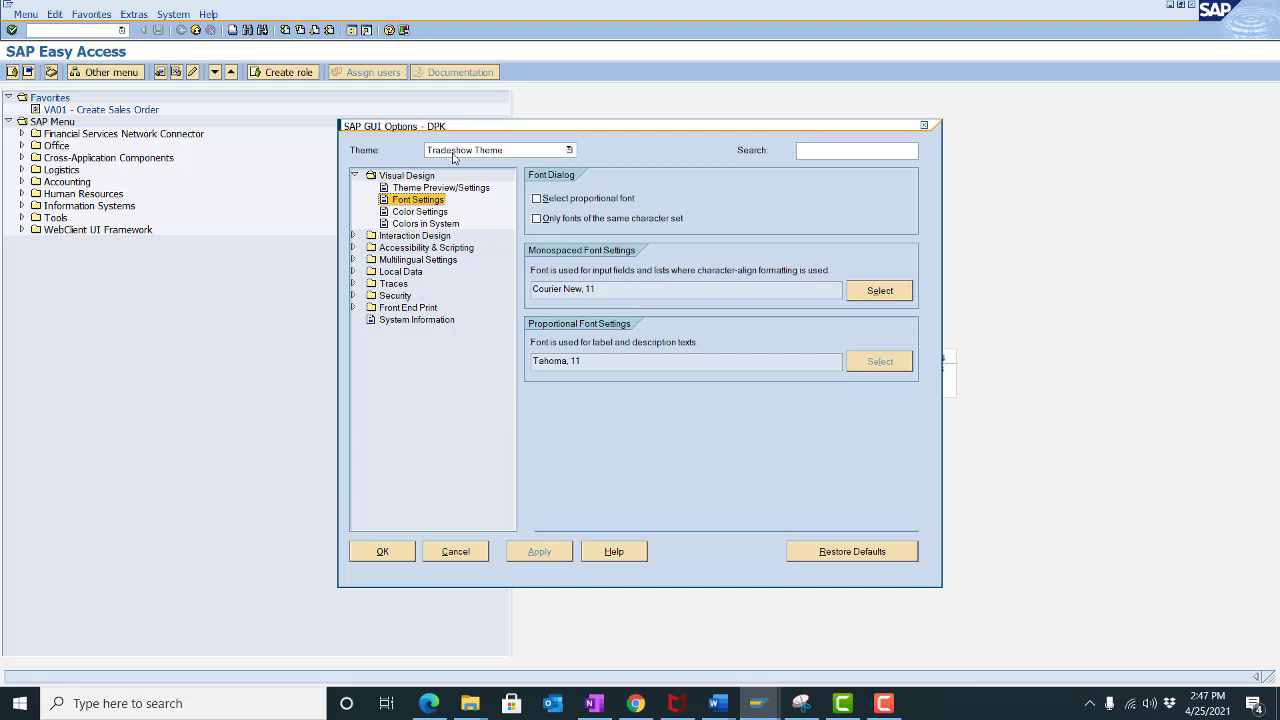
pyautogui.click(355, 176)
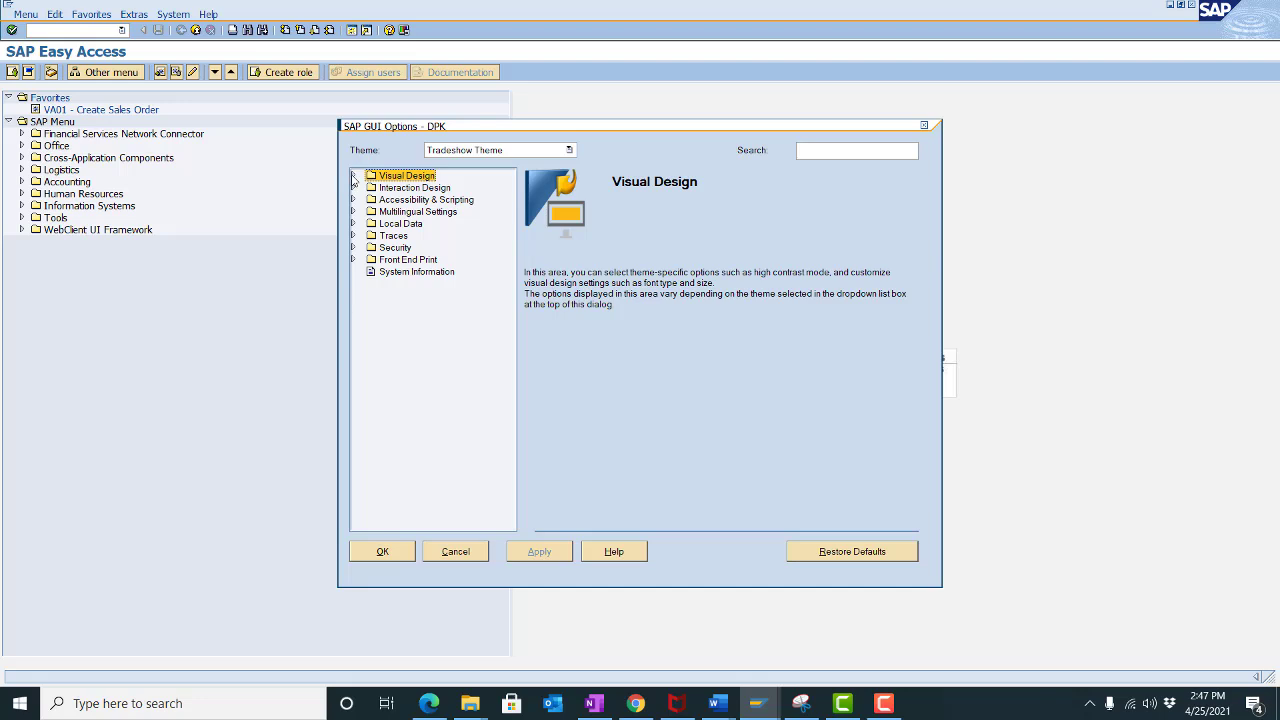
pyautogui.click(353, 176)
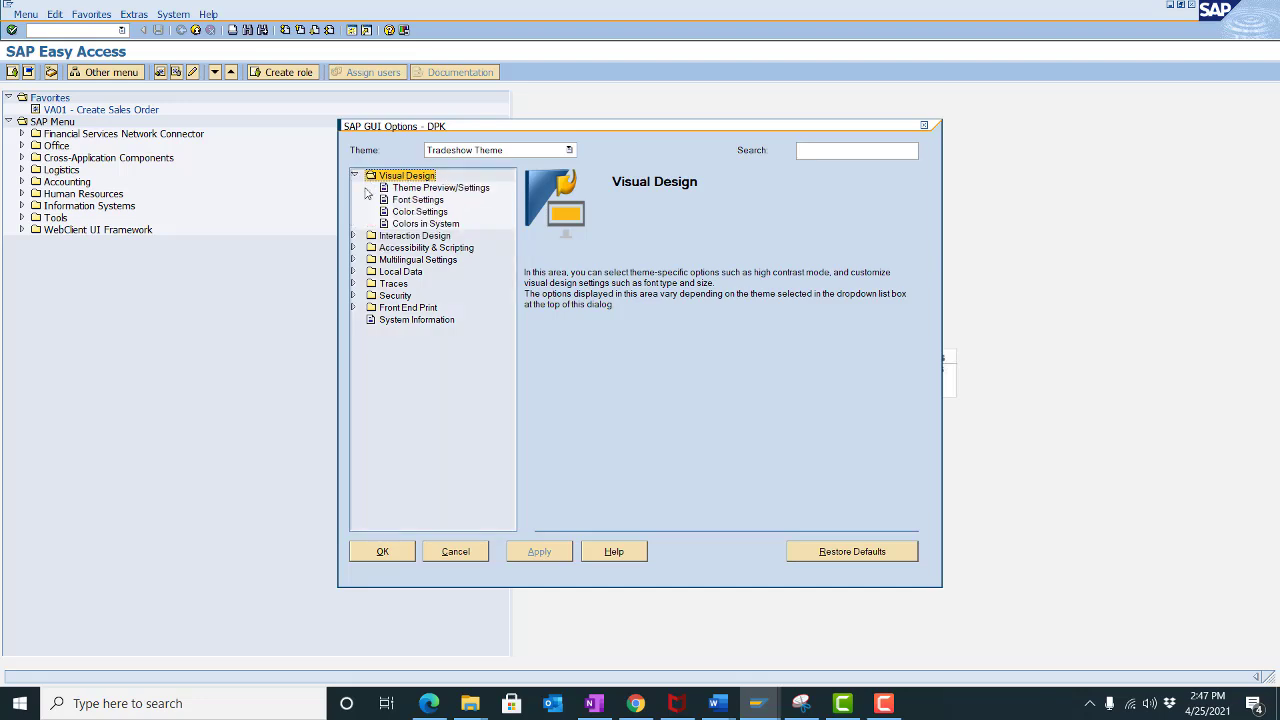
pyautogui.click(416, 203)
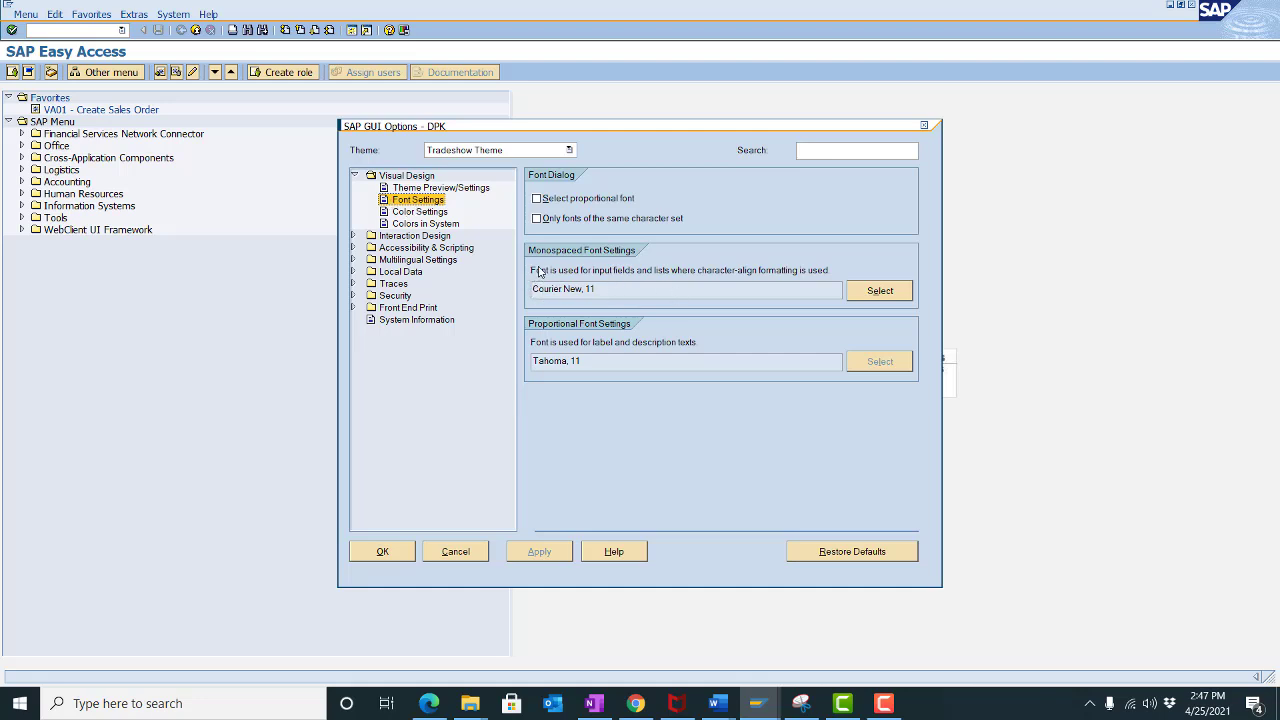
pyautogui.moveTo(535, 289); pyautogui.dragTo(585, 289)
# - Set the monospaced Courier New font to size 14, giving Tahoma 14 labels
pyautogui.click(878, 293)
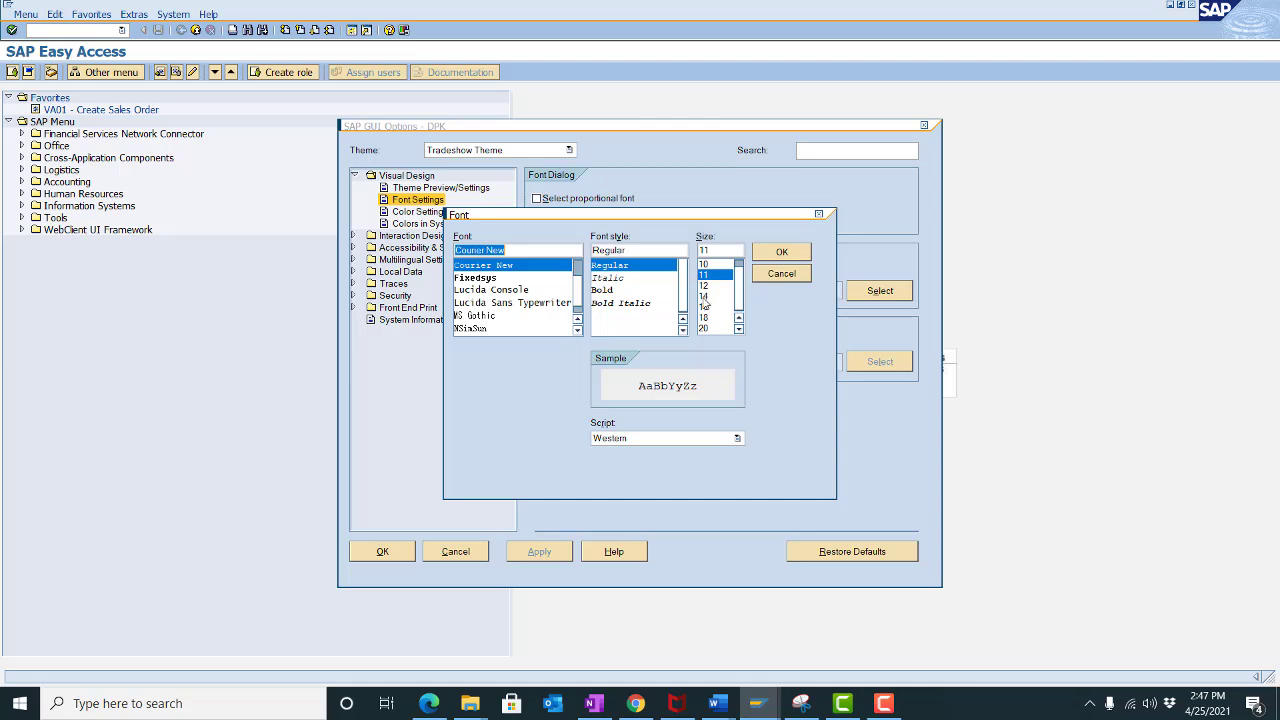
pyautogui.click(704, 297)
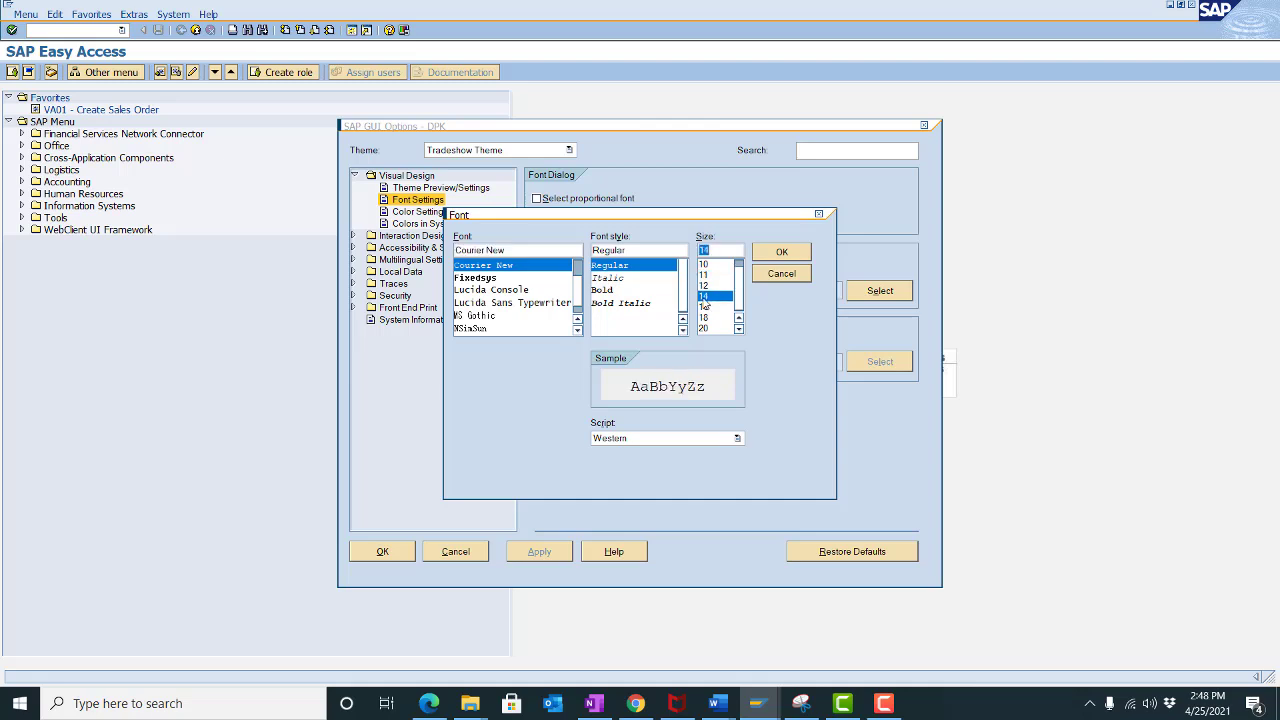
pyautogui.click(768, 257)
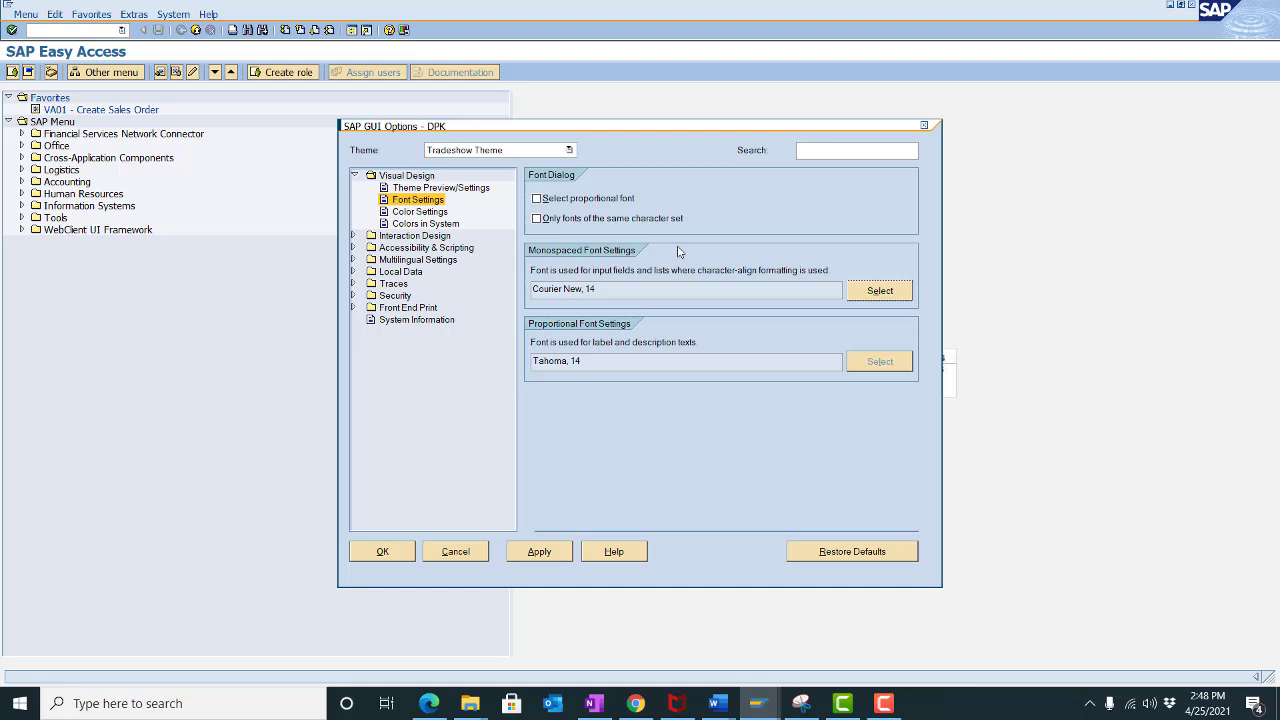
pyautogui.moveTo(587, 289); pyautogui.dragTo(600, 289)
pyautogui.moveTo(573, 364); pyautogui.dragTo(585, 360)
# - Apply the size-14 fonts, then preview VA01 Create Sales Order and return to Easy Access
pyautogui.click(518, 553)
pyautogui.click(383, 552)
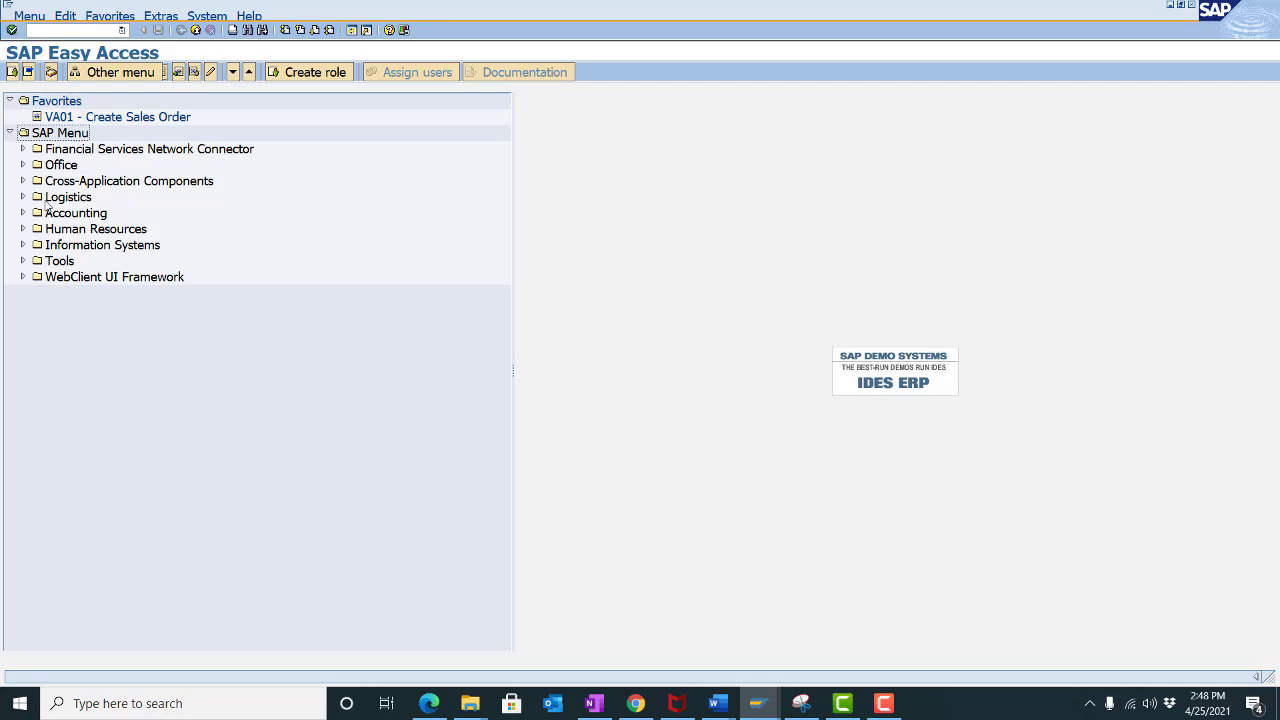
pyautogui.doubleClick(74, 117)
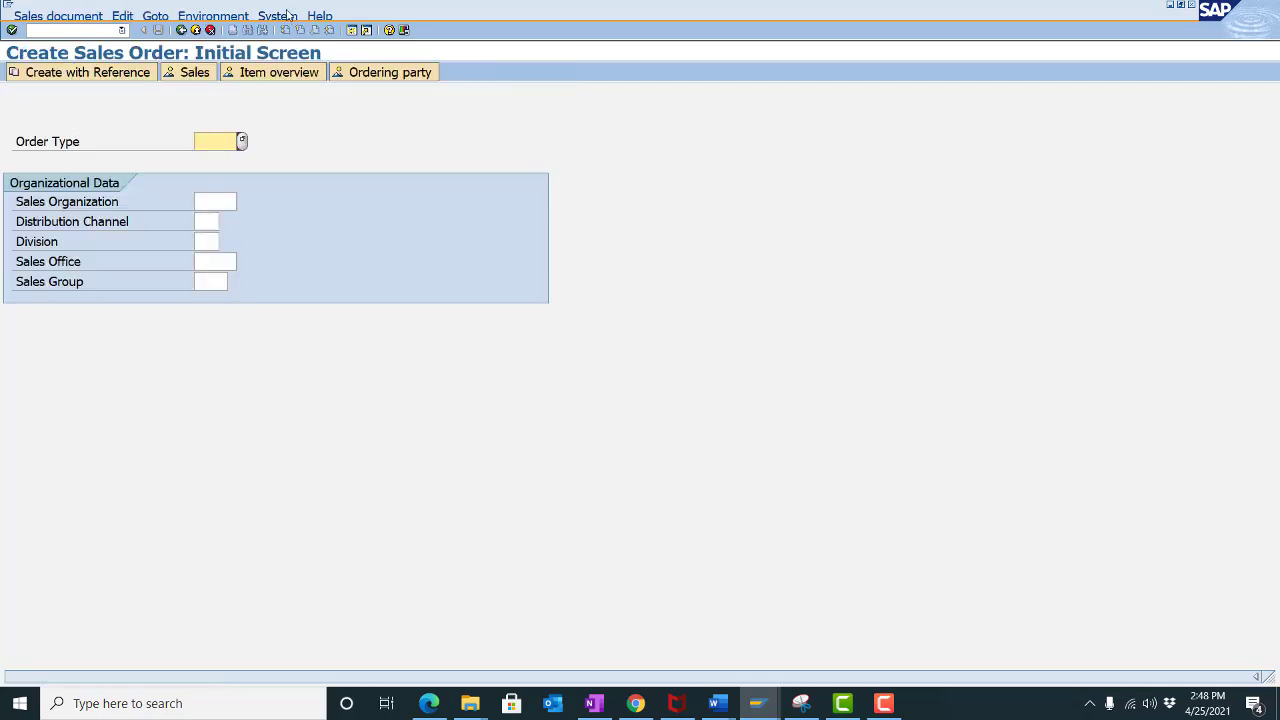
pyautogui.click(181, 30)
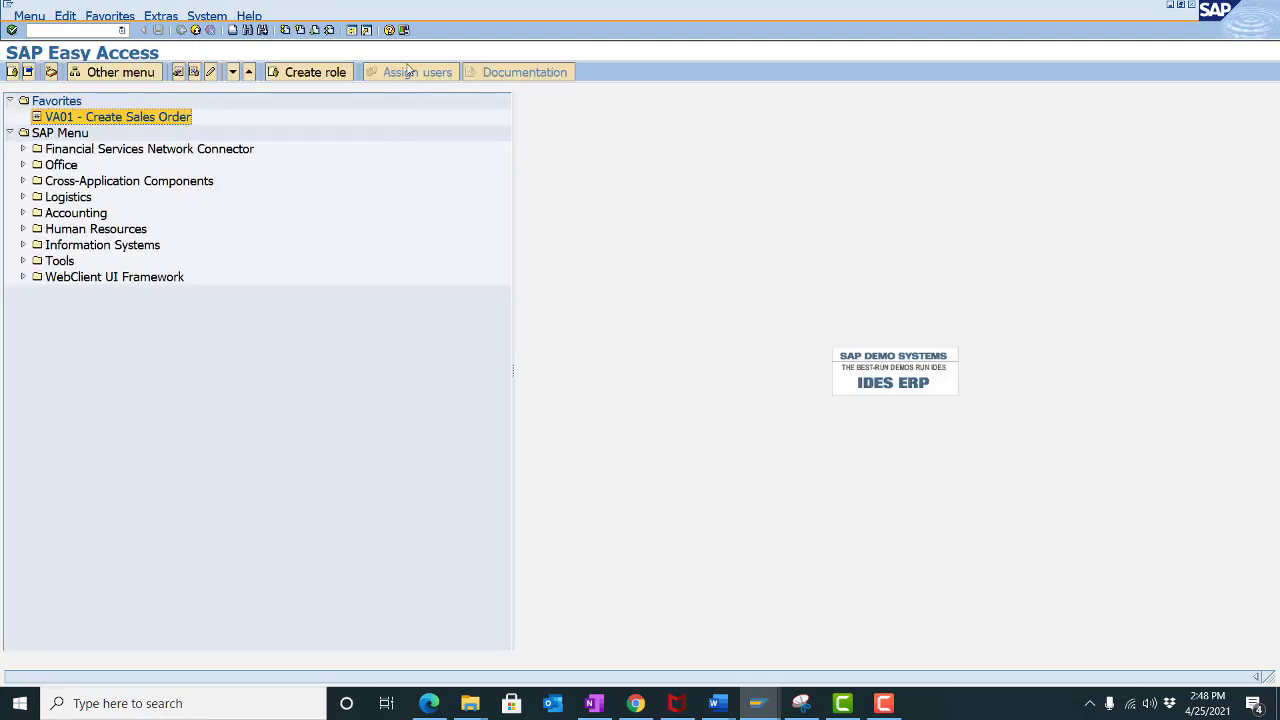
# - Switch the monospaced font to Arial monospaced for SAP, size 12, and apply it
pyautogui.click(404, 30)
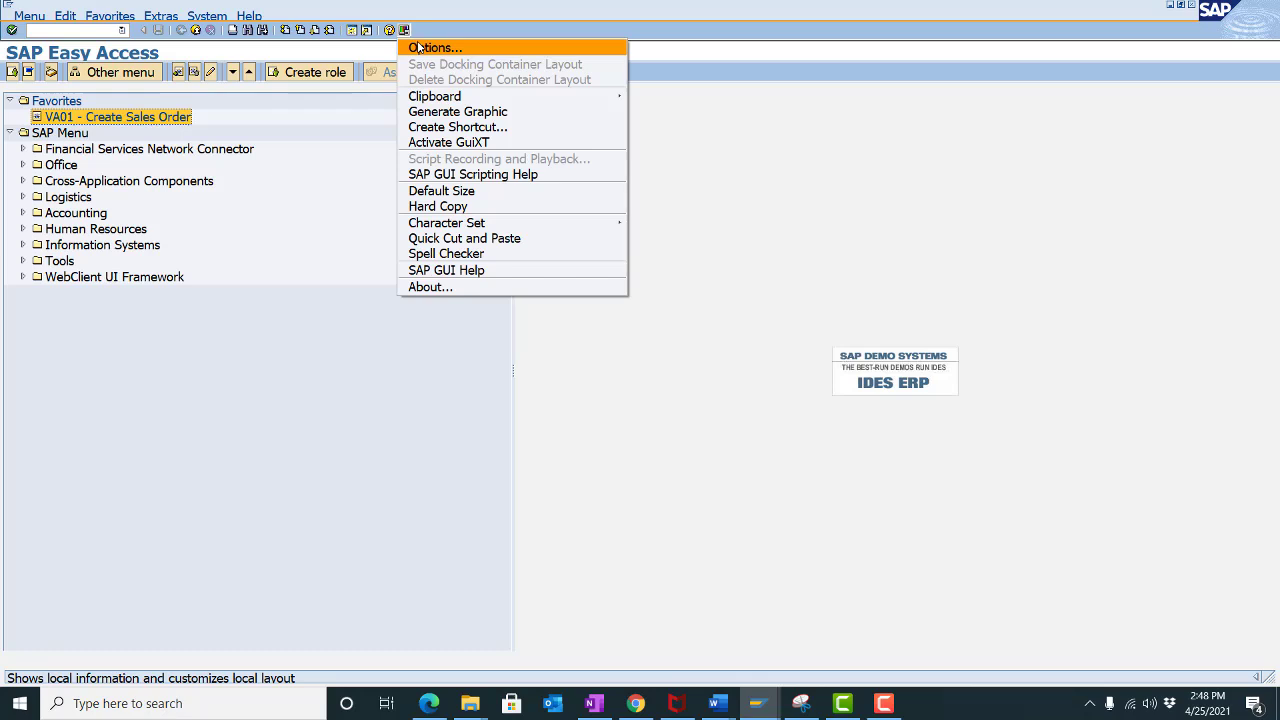
pyautogui.click(421, 49)
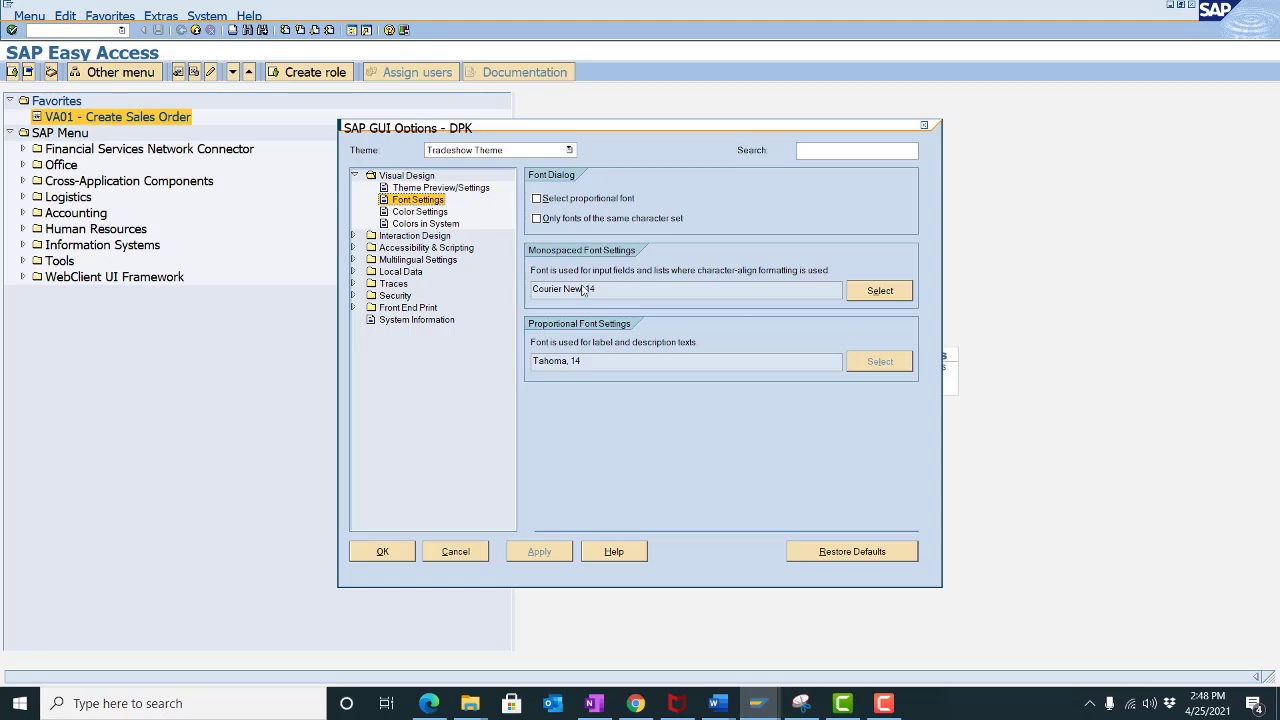
pyautogui.click(866, 291)
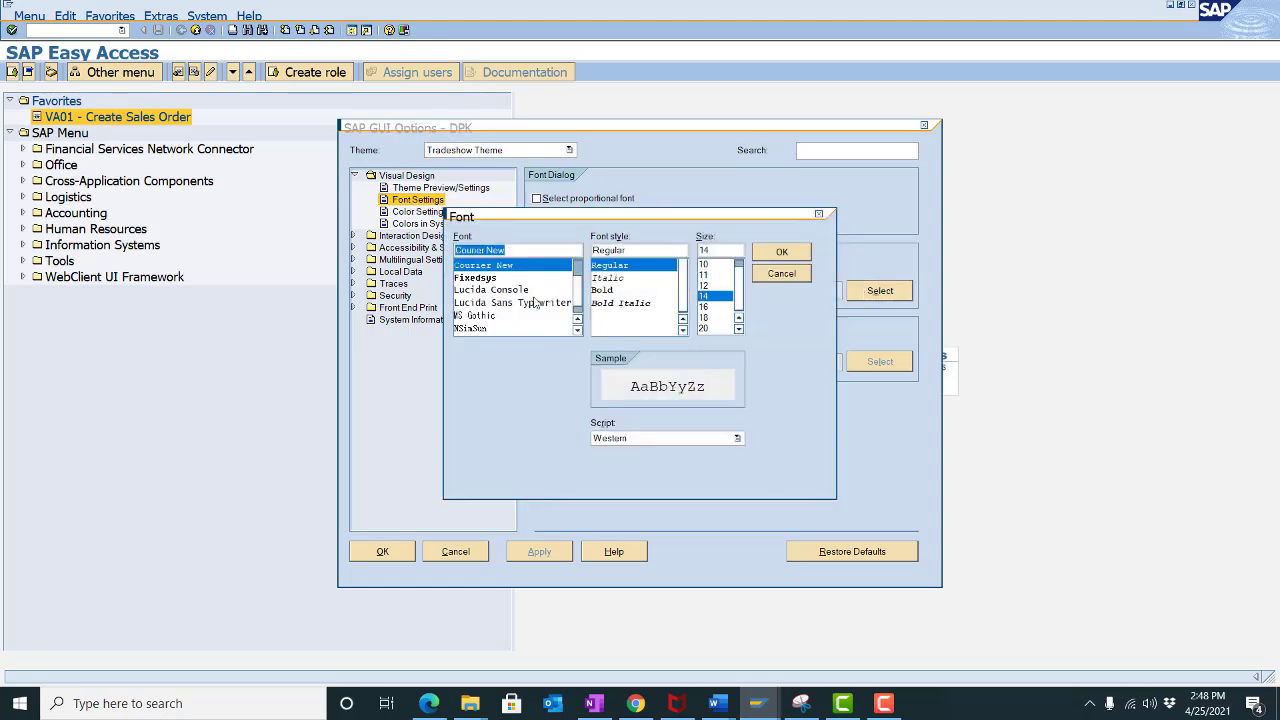
pyautogui.scroll(-3, 493, 311)
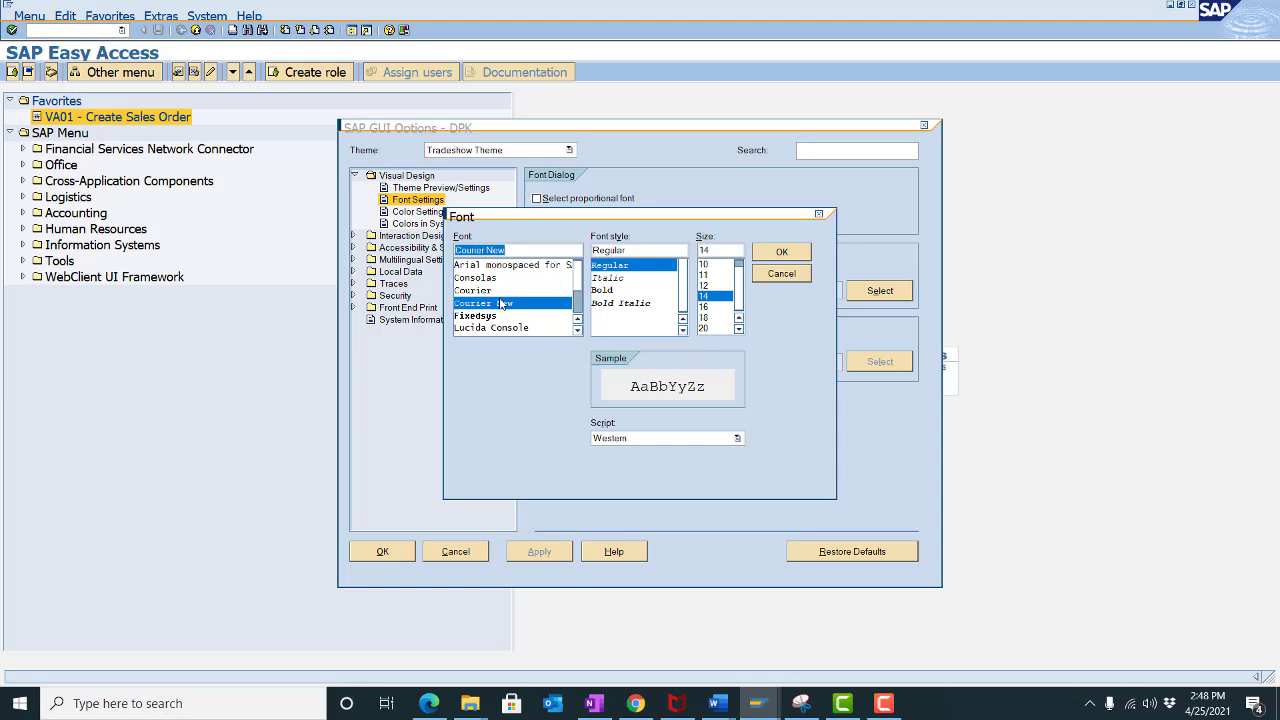
pyautogui.click(488, 266)
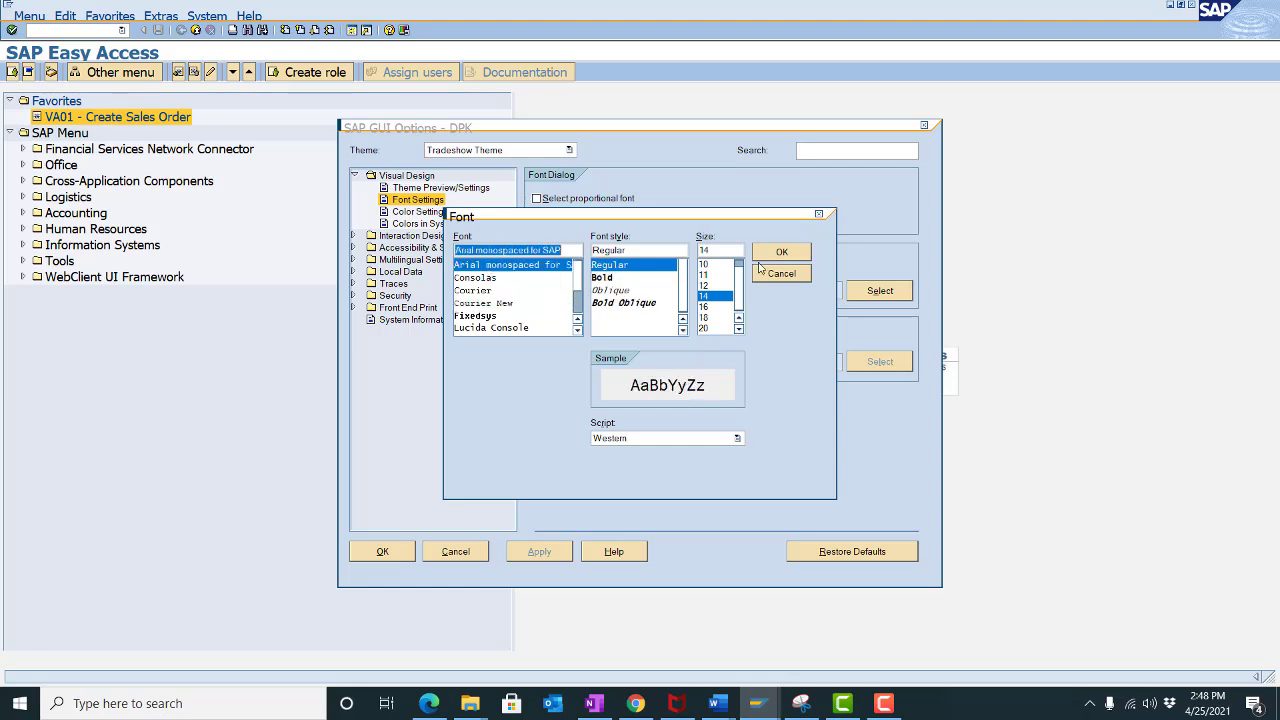
pyautogui.click(707, 286)
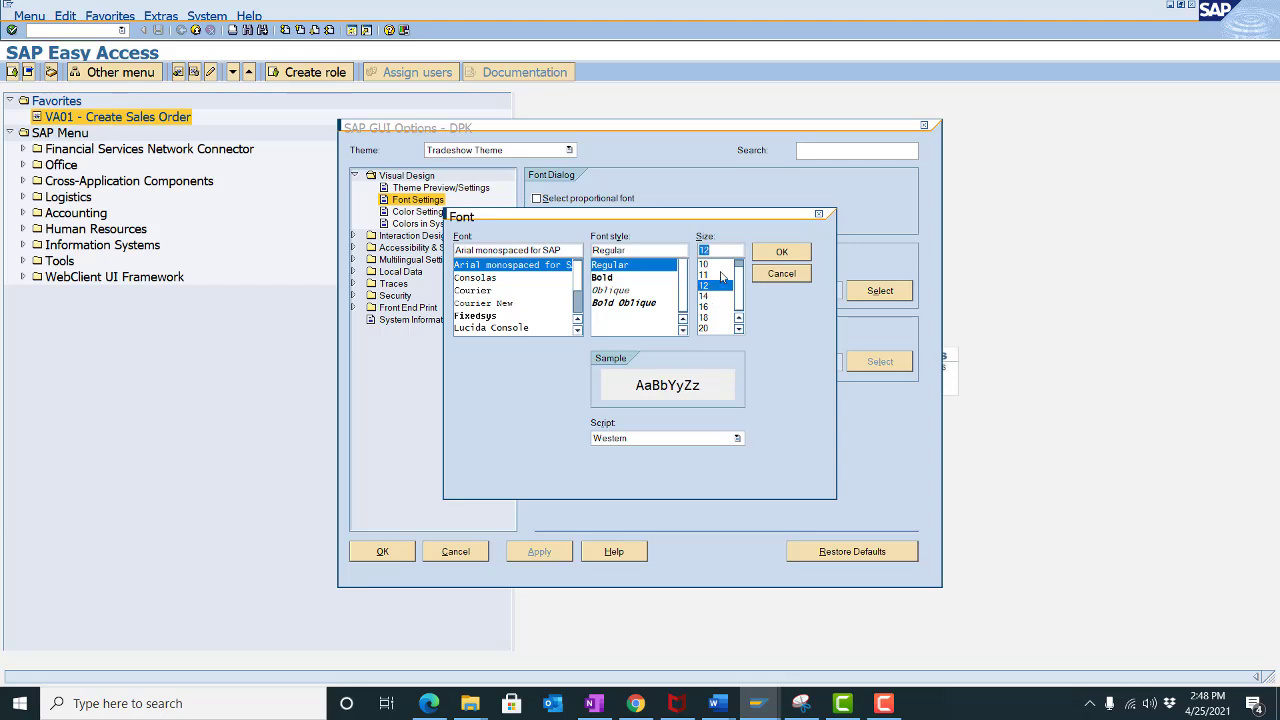
pyautogui.click(779, 253)
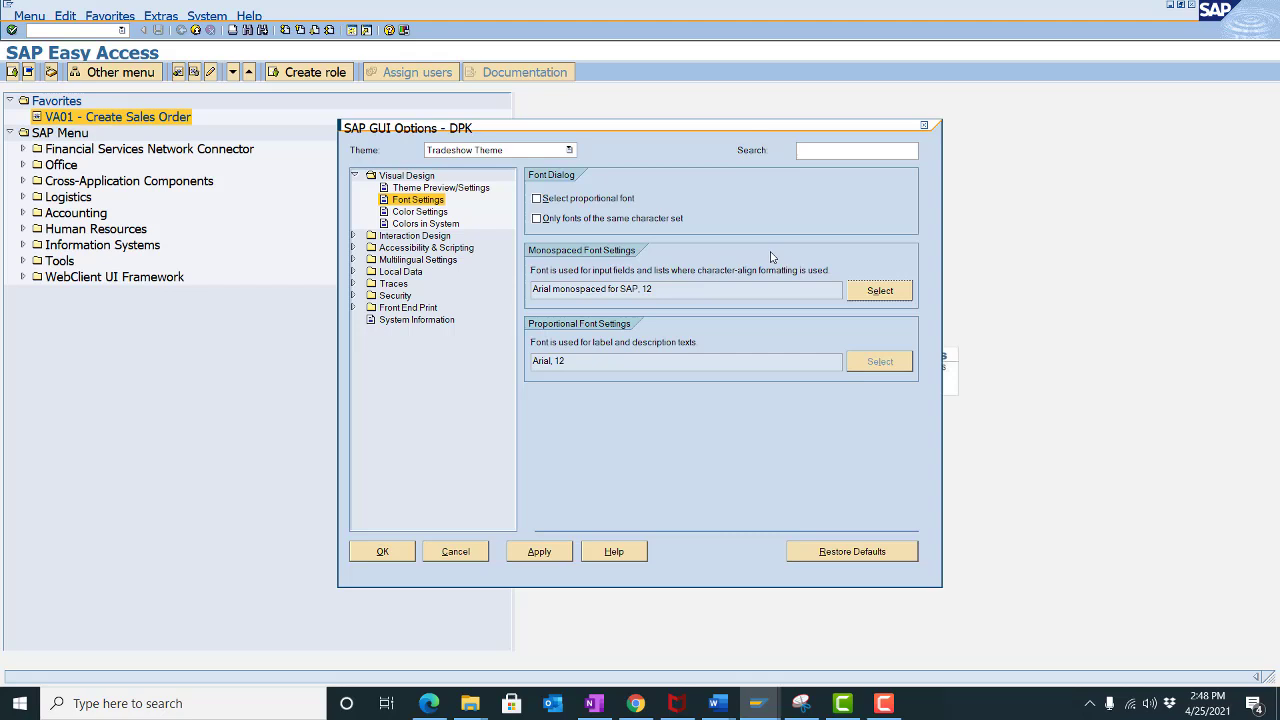
pyautogui.click(531, 558)
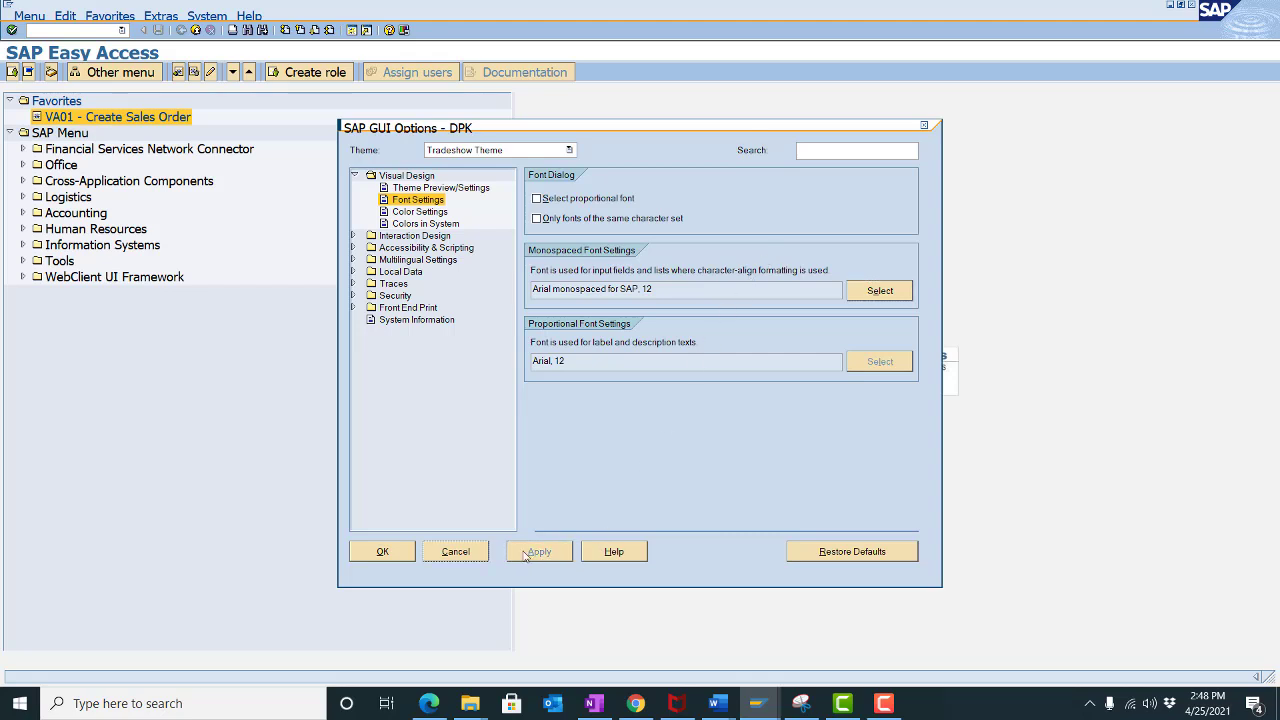
# - Close the Options and open VA01 Create Sales Order to view the size-12 fonts
pyautogui.click(373, 557)
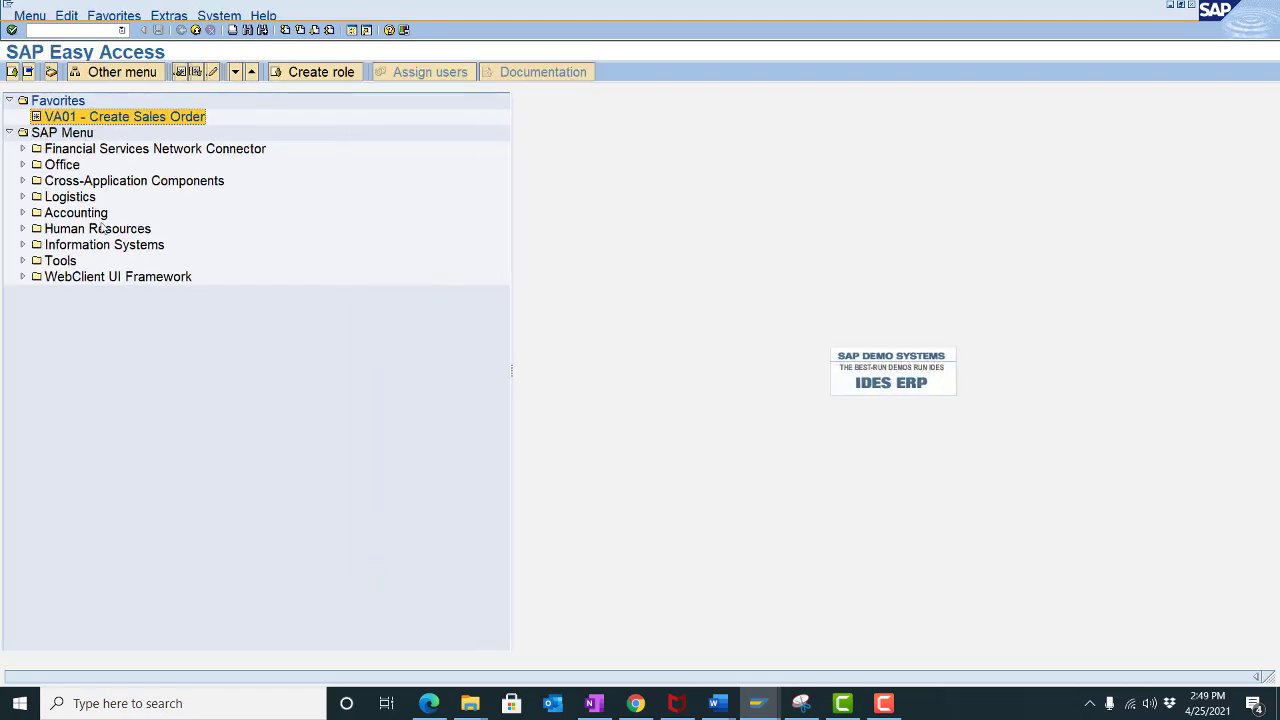
pyautogui.doubleClick(98, 119)
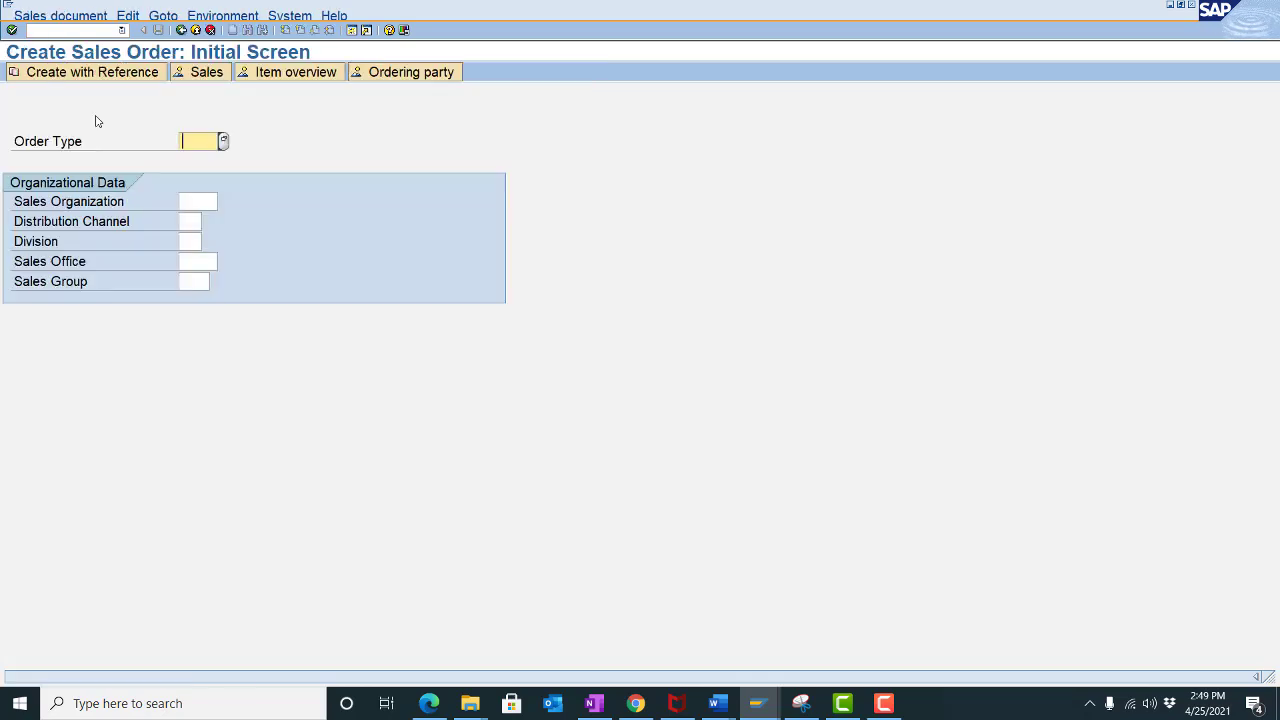